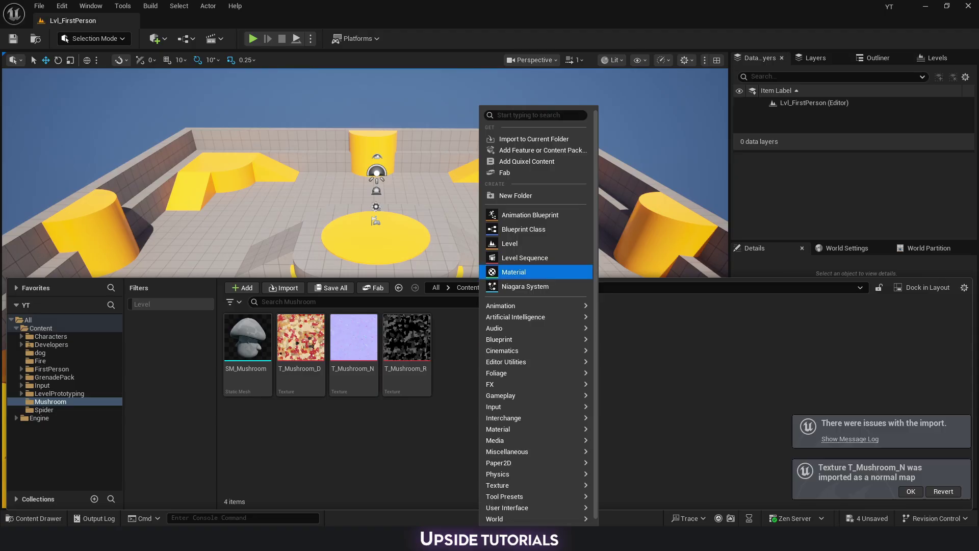
# Step: Add the walk animation as a second blend sample at position 25
pyautogui.click(510, 271)
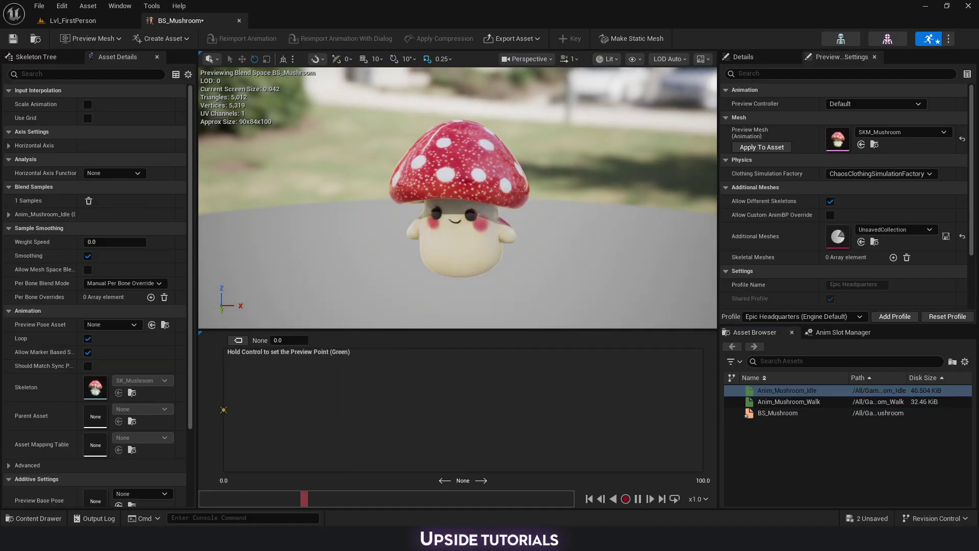
pyautogui.moveTo(789, 401); pyautogui.dragTo(342, 409)
pyautogui.click(288, 340)
pyautogui.write('25')
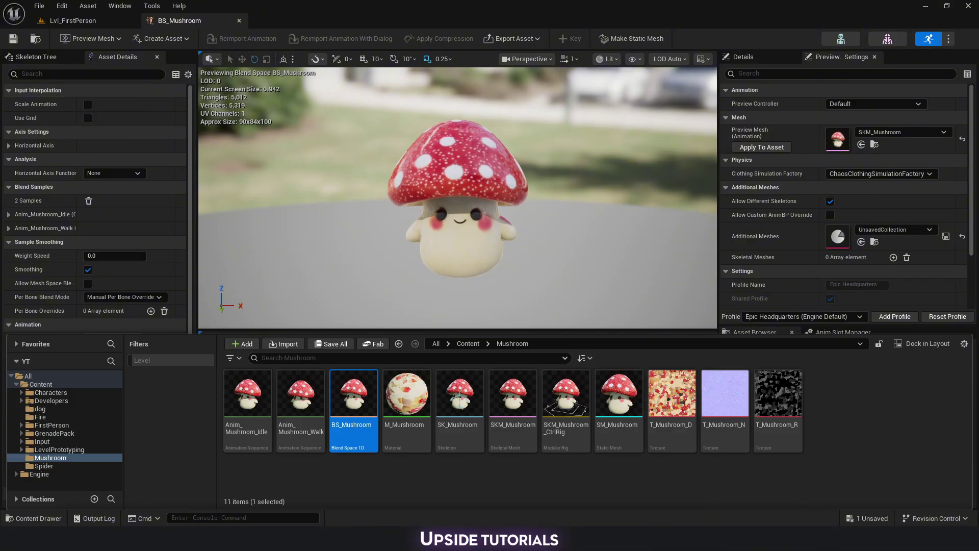
# Step: Create a new Animation Blueprint that uses the SK_Mushroom skeleton
pyautogui.rightClick(406, 469)
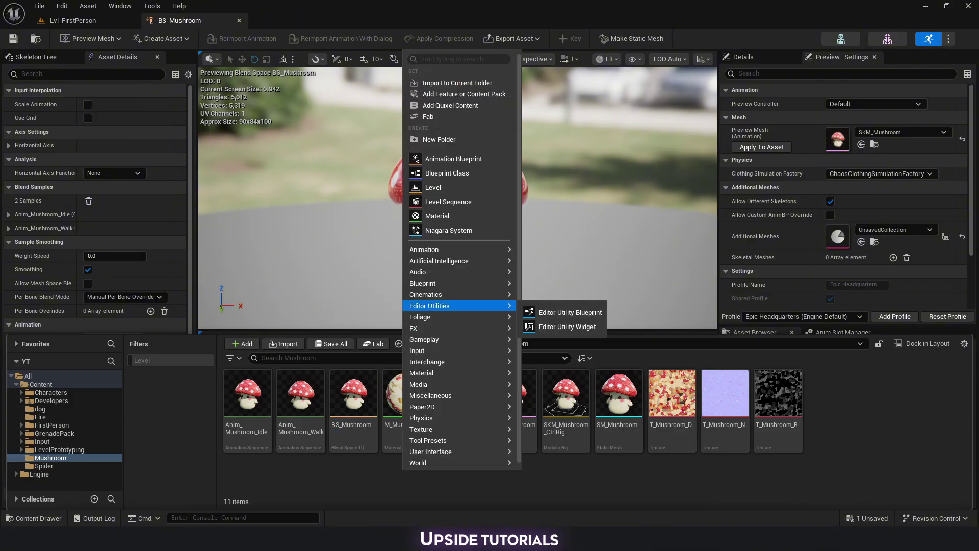
pyautogui.moveTo(428, 249)
pyautogui.click(566, 295)
pyautogui.click(461, 318)
pyautogui.click(515, 386)
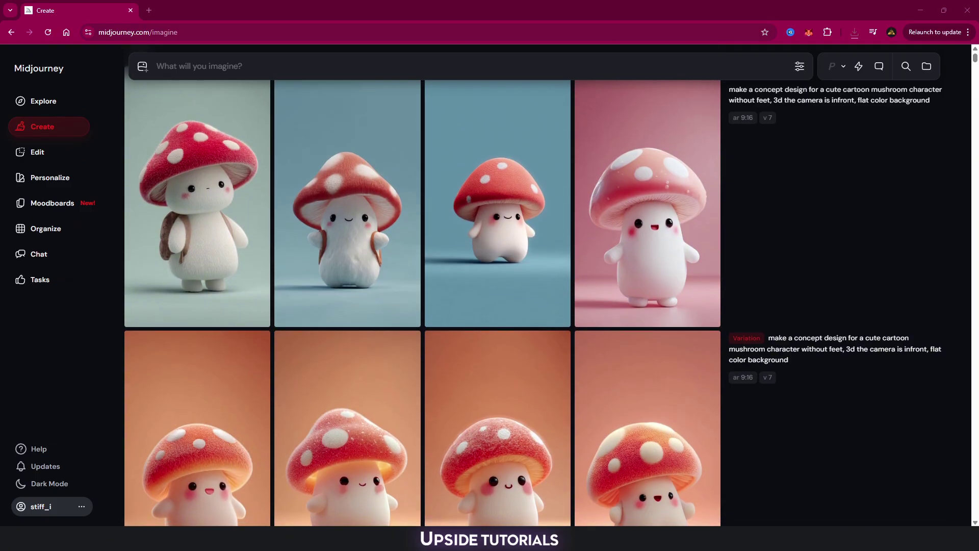
pyautogui.scroll(-3, 498, 306)
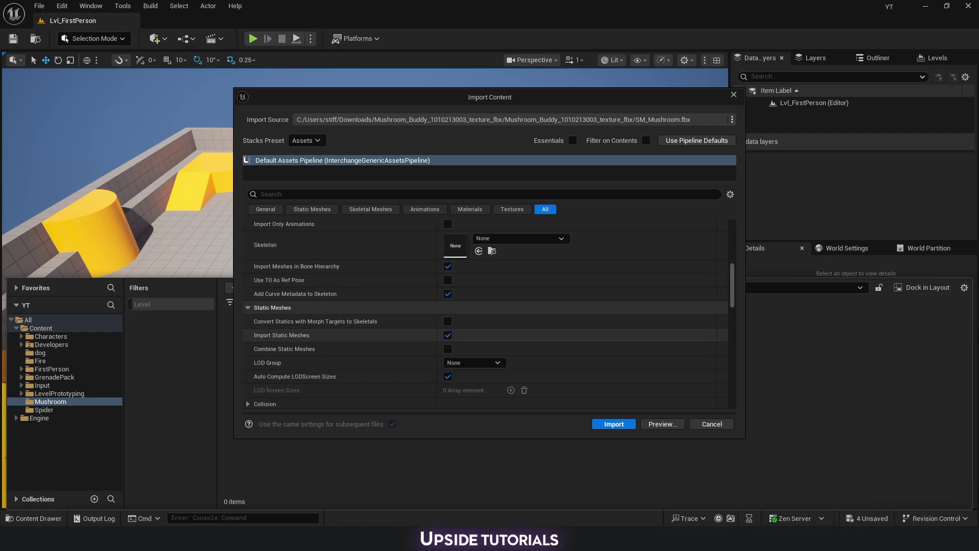
# Step: Import the mushroom mesh and its textures, keeping material search location at Local
pyautogui.scroll(-10, 479, 314)
pyautogui.click(475, 328)
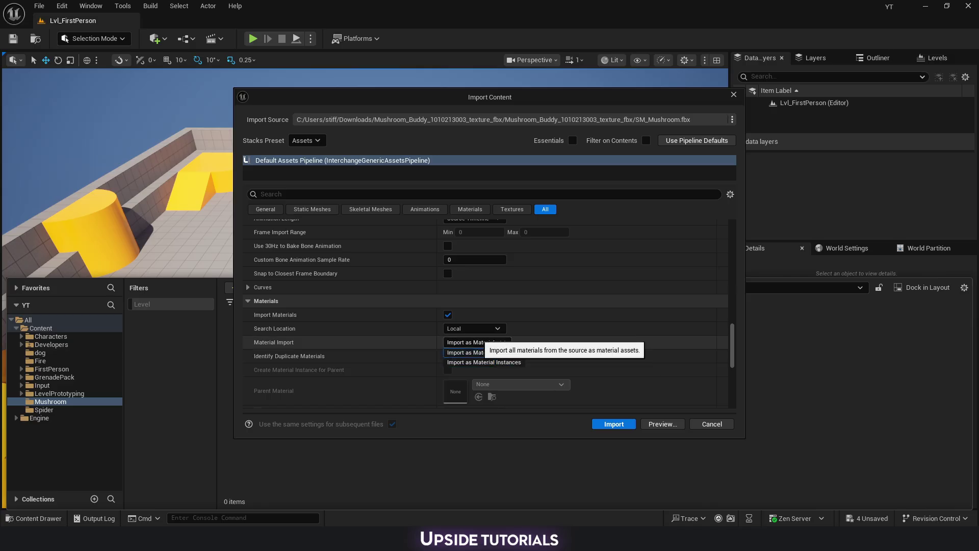
pyautogui.press('Escape')
pyautogui.scroll(-8, 488, 313)
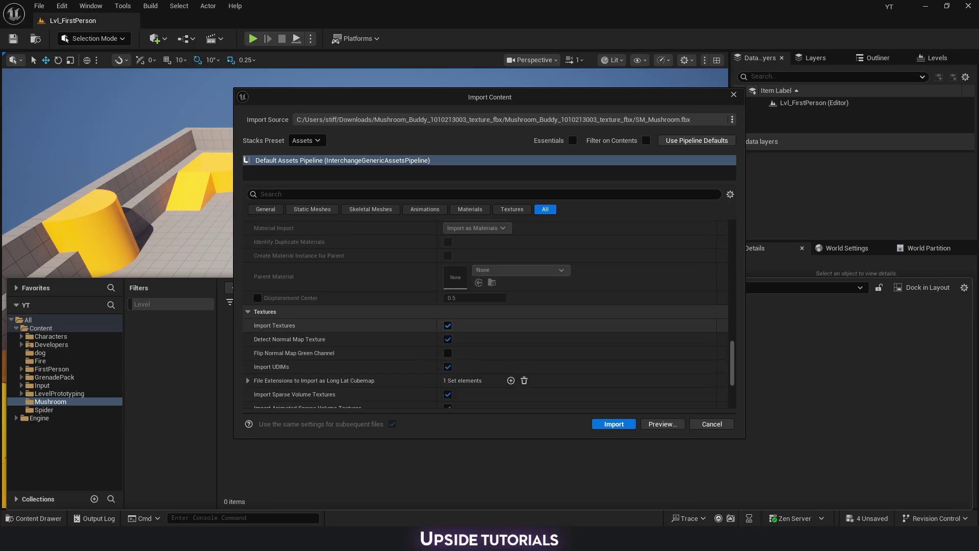
pyautogui.click(614, 424)
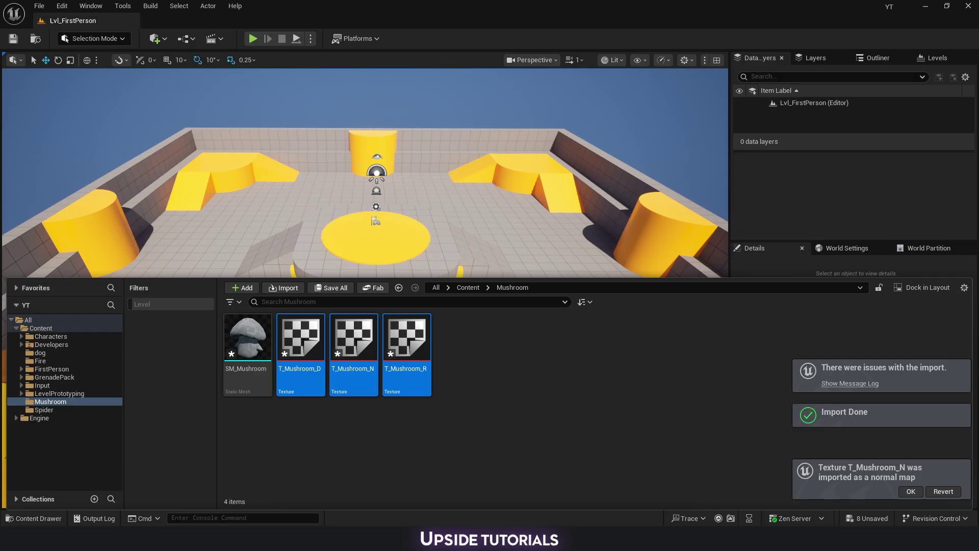
# Step: Create material M_Mushroom and convert SM_Mushroom into skeletal mesh SKM_Mushroom
pyautogui.rightClick(480, 439)
pyautogui.click(513, 271)
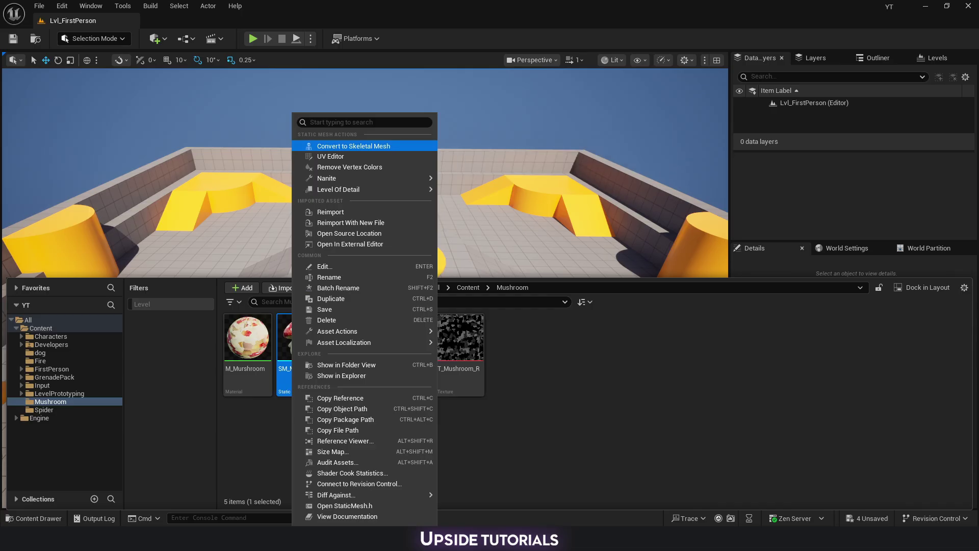
pyautogui.click(354, 145)
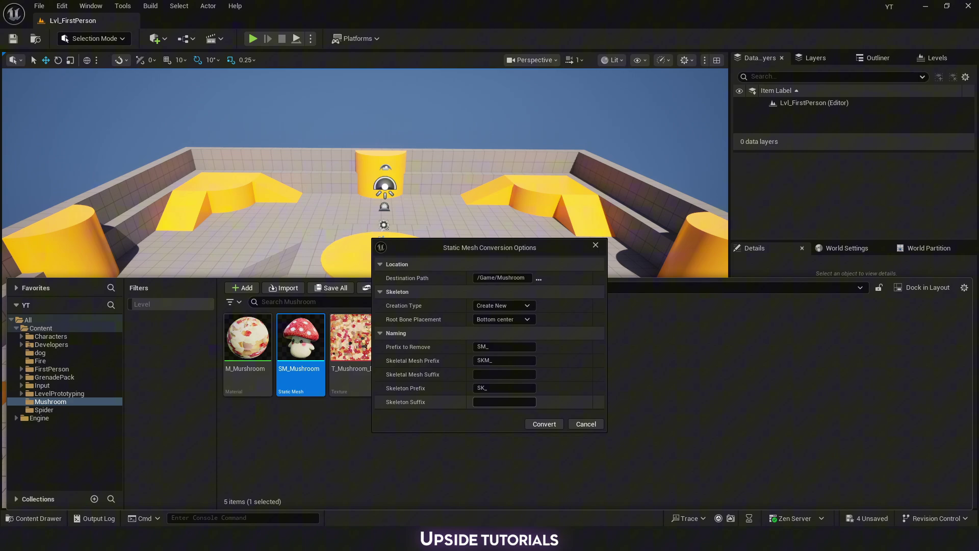
pyautogui.press('Return')
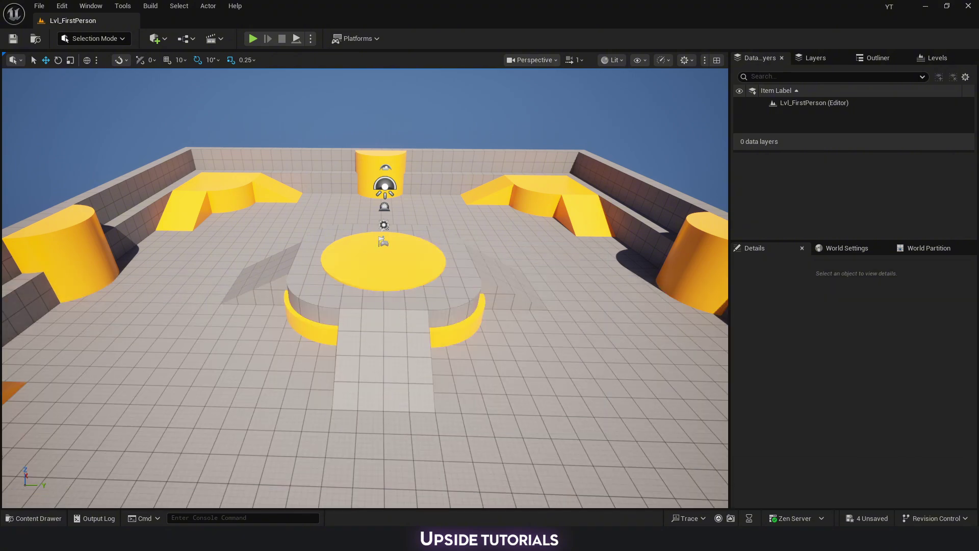
# Step: Open SKM_Mushroom's skeleton editing and place joints for the legs, spine, head and arms
pyautogui.doubleClick(353, 339)
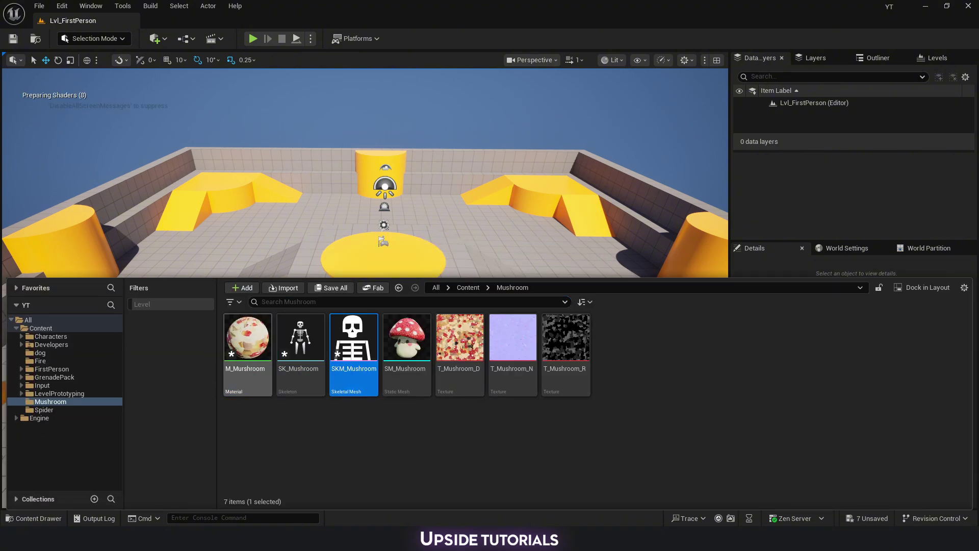
pyautogui.click(77, 72)
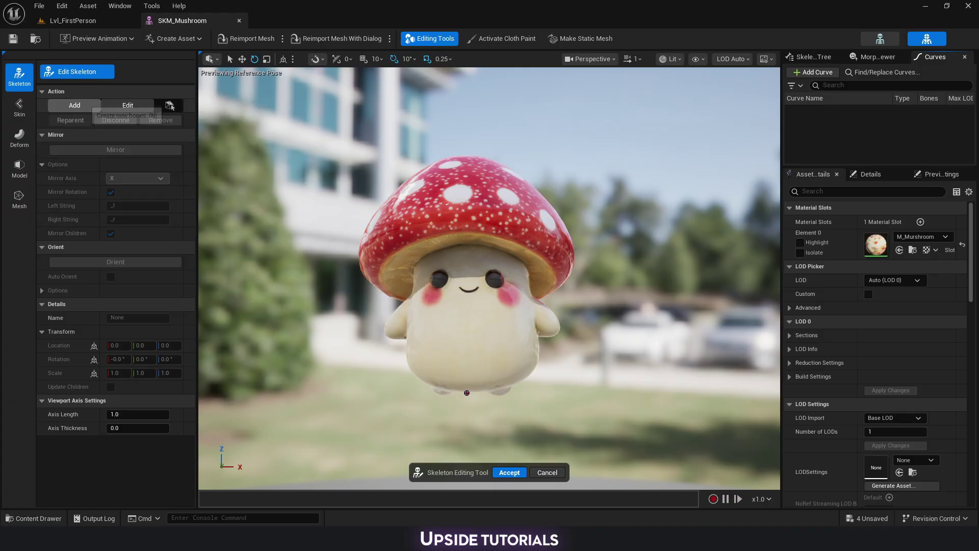
pyautogui.click(171, 106)
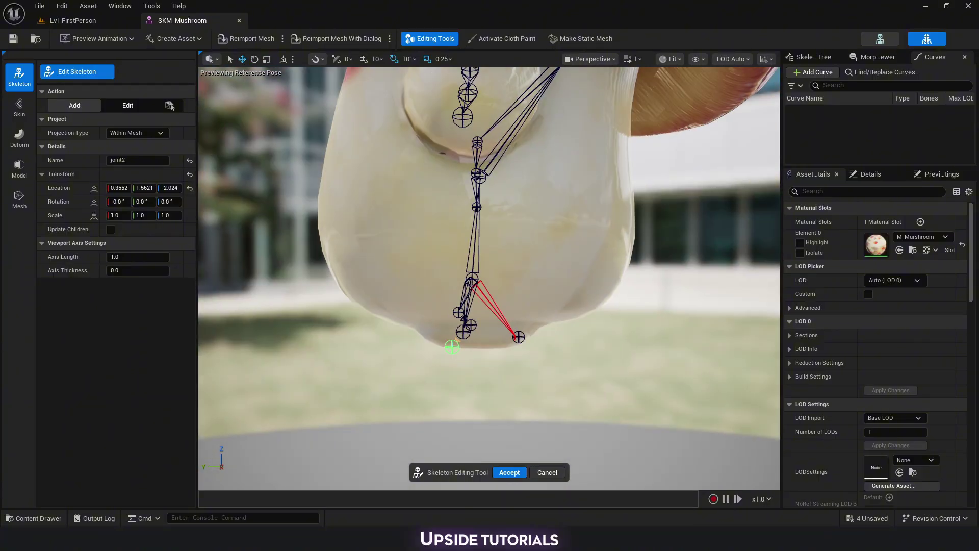
pyautogui.click(127, 105)
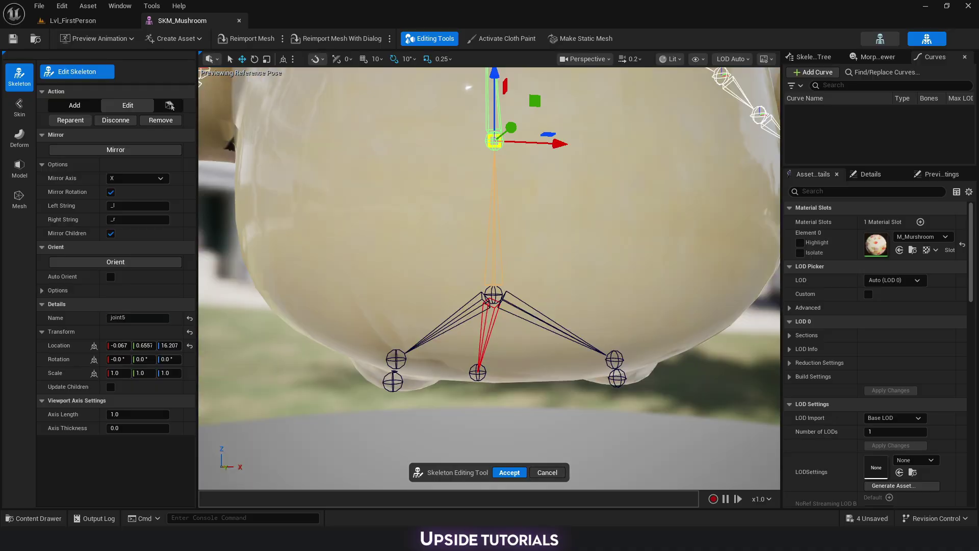
# Step: Rename two of the joints to spine2 and right_arm
pyautogui.write('s')
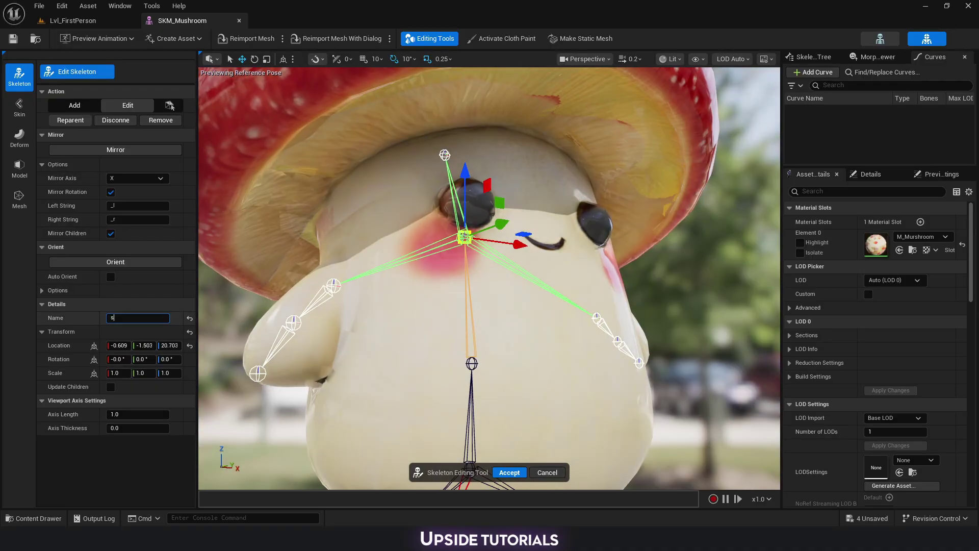
pyautogui.write('pine2')
pyautogui.press('Return')
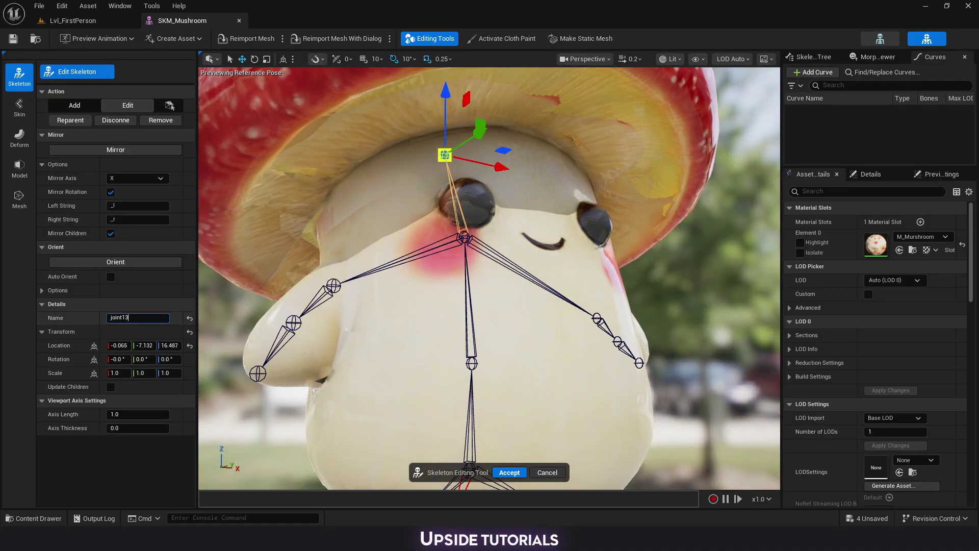
pyautogui.write('r')
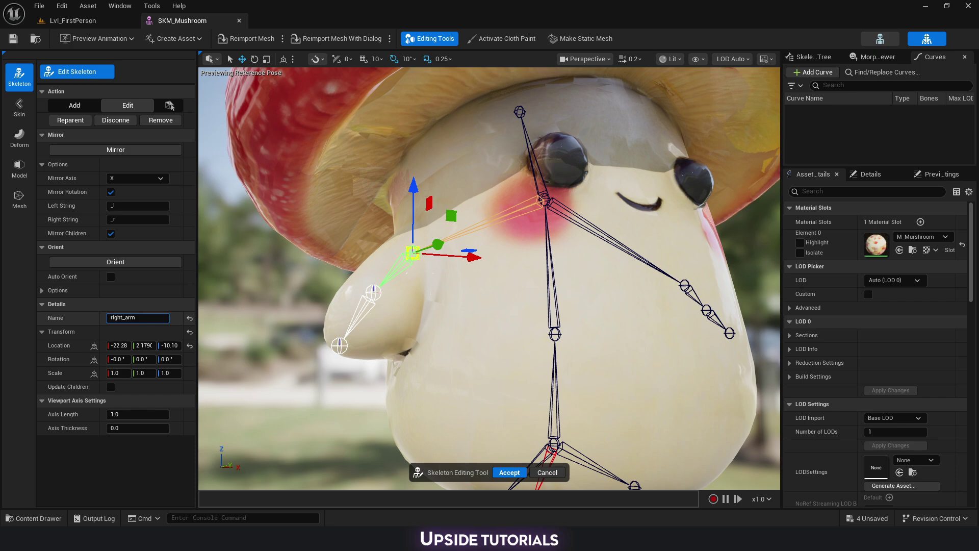
pyautogui.write('ight_arm')
pyautogui.press('Return')
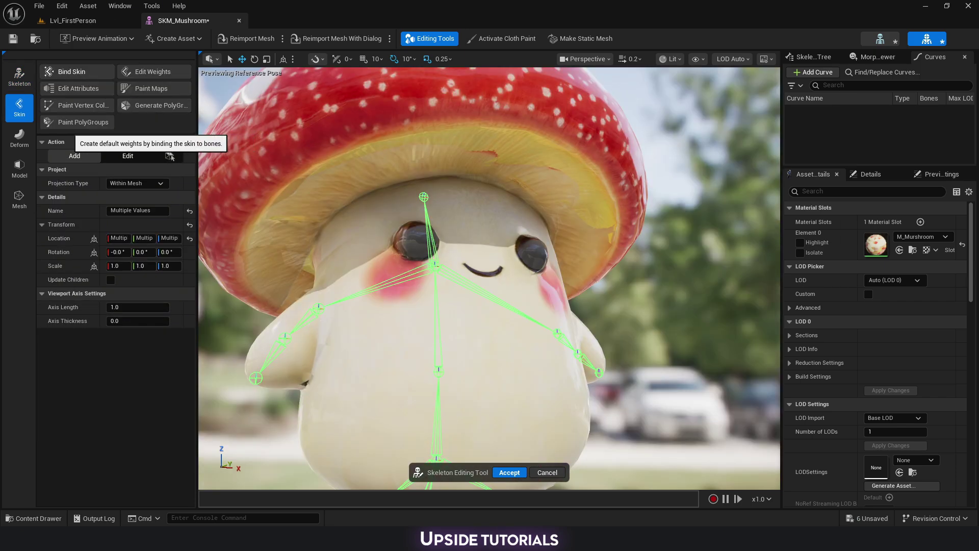
# Step: Bind the mushroom mesh's skin to the new skeleton
pyautogui.click(76, 71)
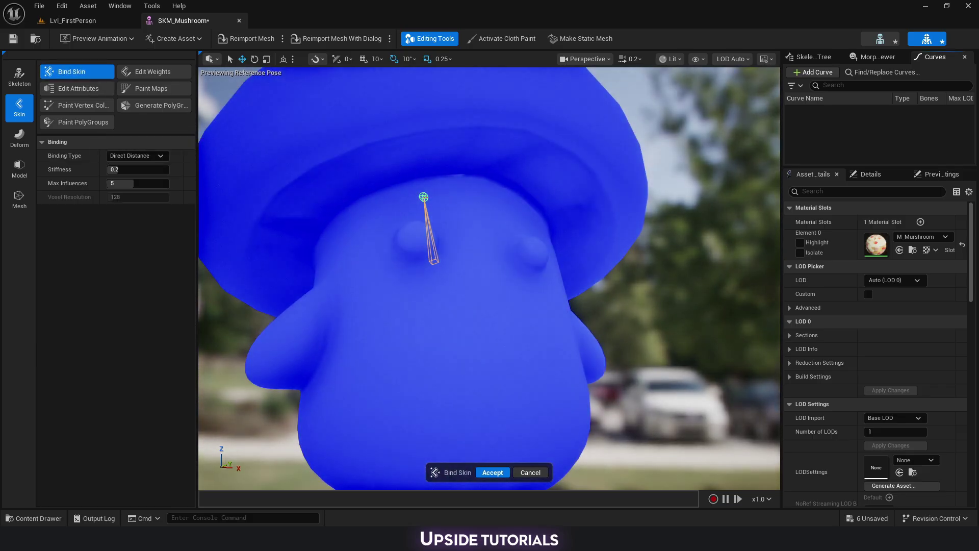
pyautogui.click(492, 472)
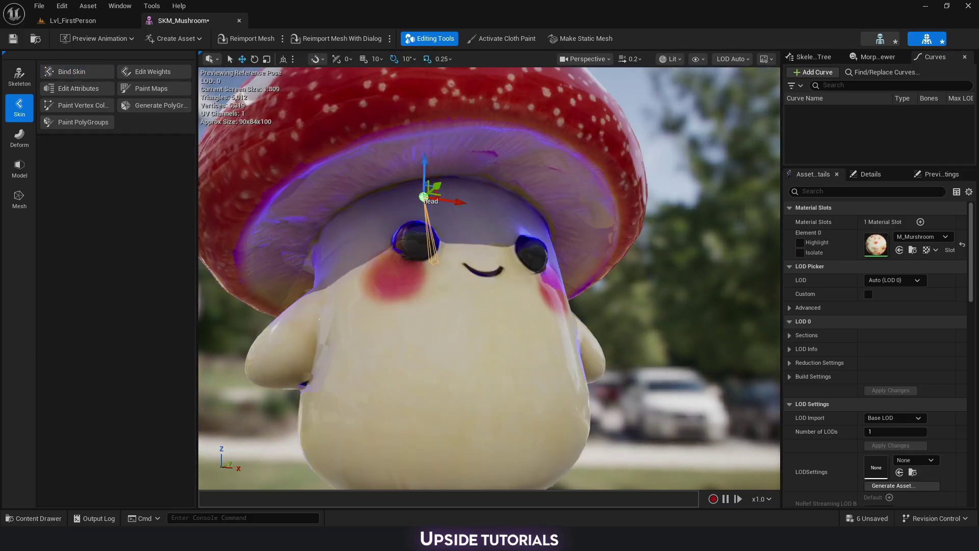
pyautogui.scroll(-3, 489, 277)
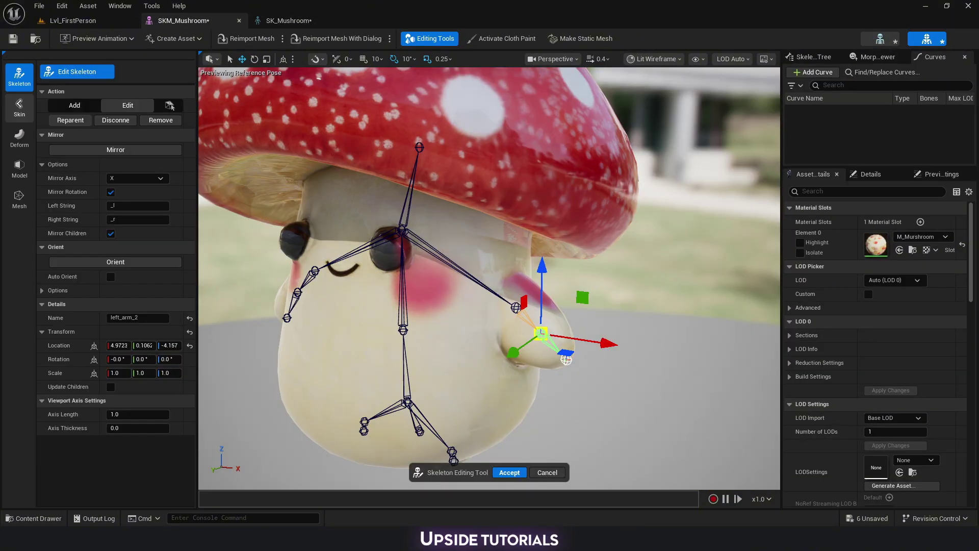
# Step: Paint and smooth the skin weights, then rotate the hip bone to test deformation
pyautogui.click(19, 107)
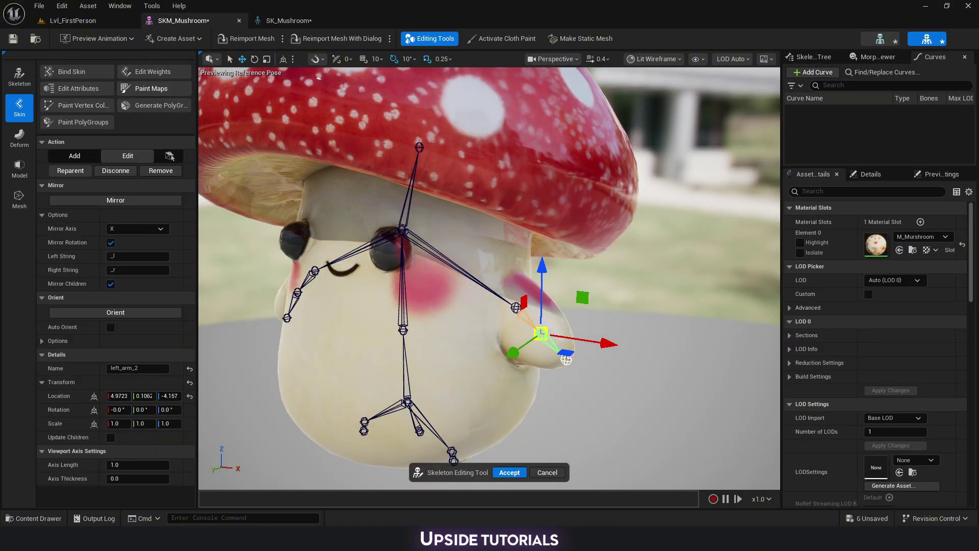
pyautogui.click(153, 71)
pyautogui.scroll(5, 525, 444)
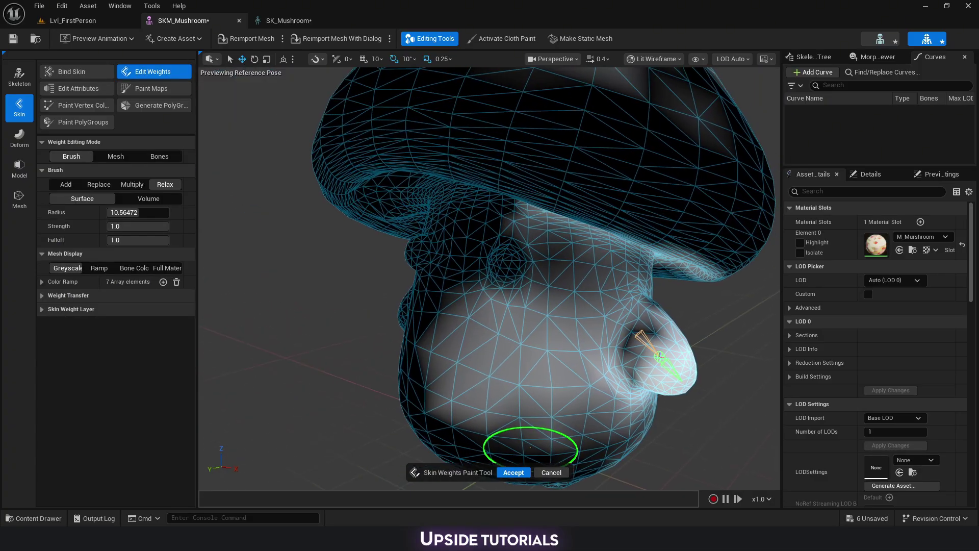
pyautogui.moveTo(507, 343)
pyautogui.mouseDown(button='middle')
pyautogui.moveTo(428, 292)
pyautogui.moveTo(352, 276)
pyautogui.mouseUp(button='middle')
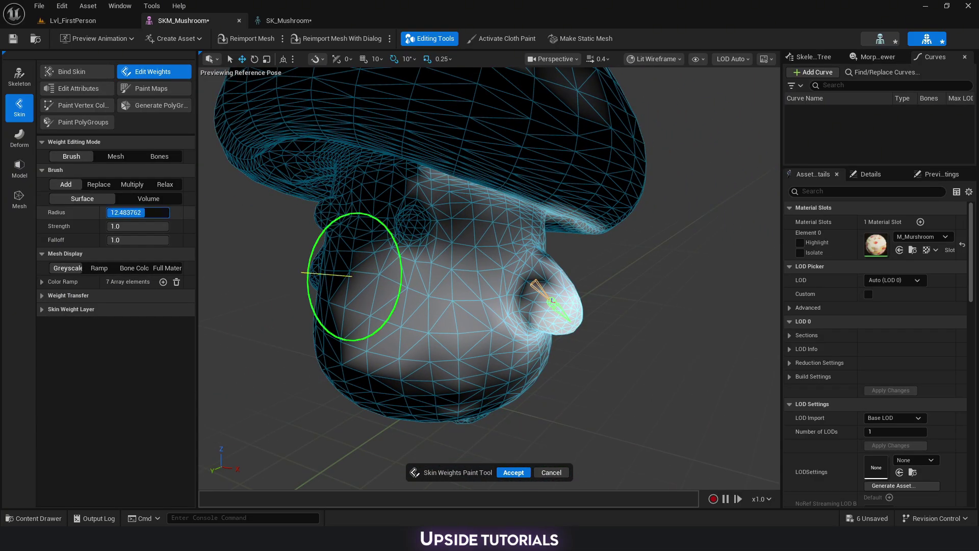
pyautogui.moveTo(356, 284)
pyautogui.mouseDown()
pyautogui.moveTo(387, 253)
pyautogui.moveTo(379, 359)
pyautogui.moveTo(398, 271)
pyautogui.moveTo(458, 377)
pyautogui.moveTo(450, 352)
pyautogui.moveTo(478, 373)
pyautogui.moveTo(441, 259)
pyautogui.moveTo(467, 159)
pyautogui.moveTo(490, 193)
pyautogui.moveTo(452, 284)
pyautogui.moveTo(469, 332)
pyautogui.moveTo(434, 184)
pyautogui.moveTo(510, 259)
pyautogui.moveTo(443, 203)
pyautogui.moveTo(455, 315)
pyautogui.moveTo(397, 338)
pyautogui.moveTo(437, 320)
pyautogui.moveTo(336, 249)
pyautogui.moveTo(450, 282)
pyautogui.moveTo(481, 251)
pyautogui.moveTo(401, 277)
pyautogui.moveTo(444, 260)
pyautogui.moveTo(463, 203)
pyautogui.moveTo(464, 220)
pyautogui.moveTo(494, 255)
pyautogui.moveTo(507, 174)
pyautogui.moveTo(419, 113)
pyautogui.mouseUp()
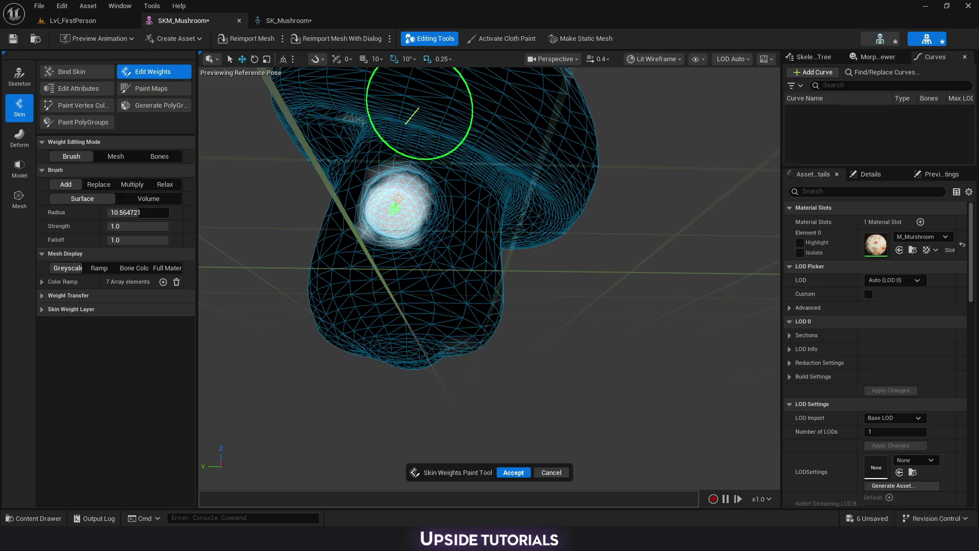
pyautogui.keyDown('alt'); pyautogui.moveTo(349, 245); pyautogui.dragTo(512, 349); pyautogui.keyUp('alt')
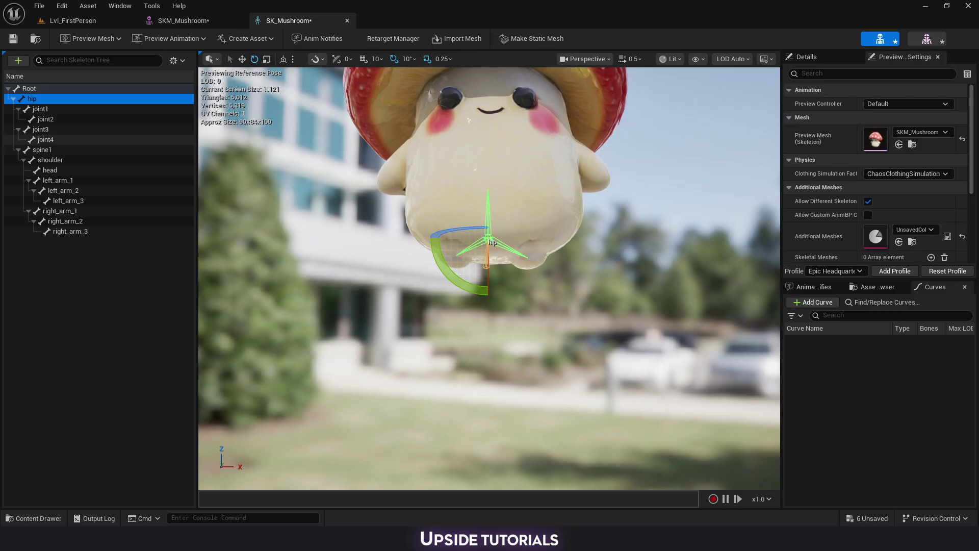
pyautogui.moveTo(433, 239); pyautogui.dragTo(548, 239)
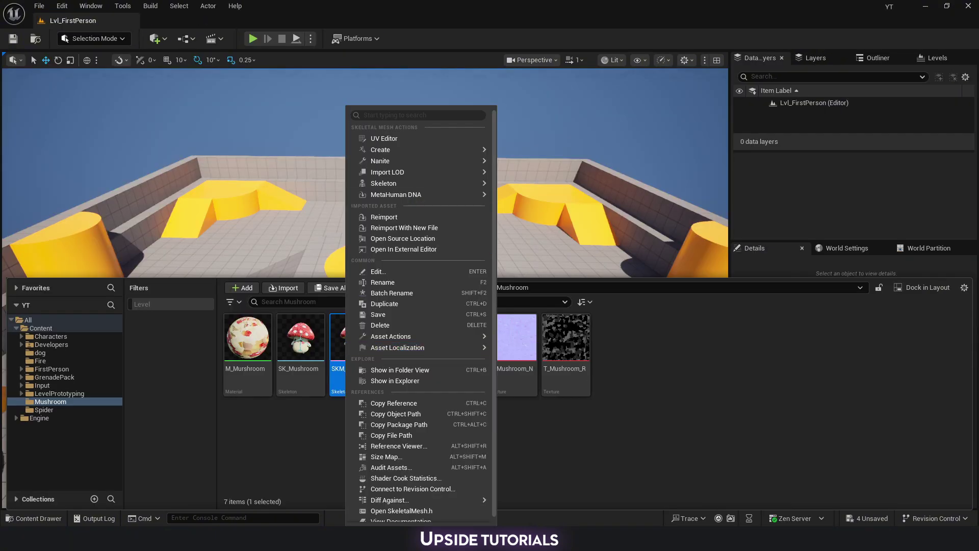
# Step: Create modular rig SKM_Mushroom_CtrlRig and attach a Spine module to spine1_socket
pyautogui.moveTo(408, 183)
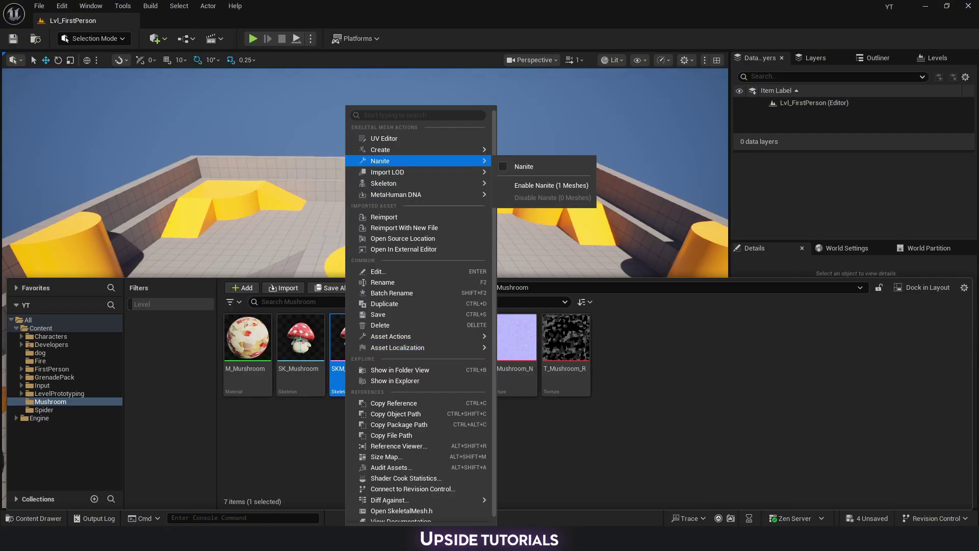
pyautogui.moveTo(408, 149)
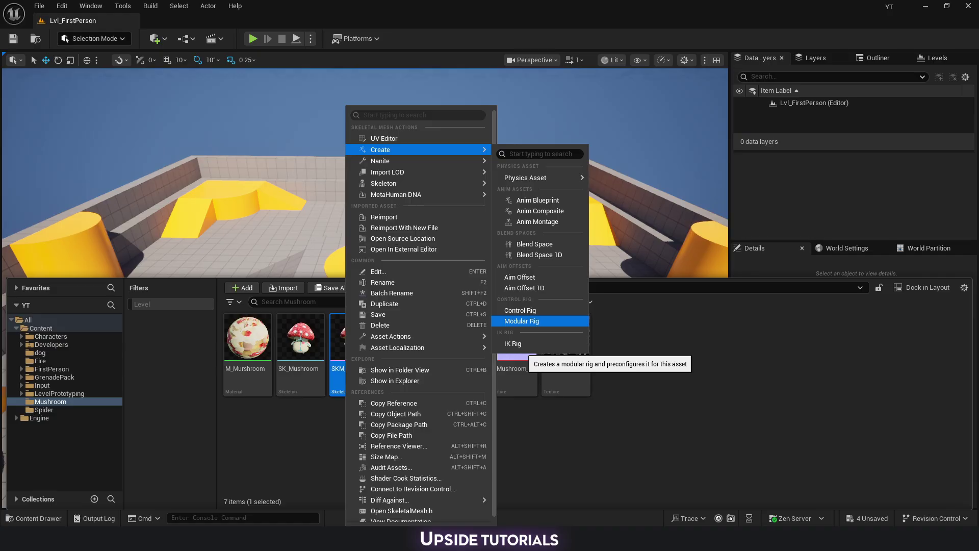
pyautogui.click(521, 320)
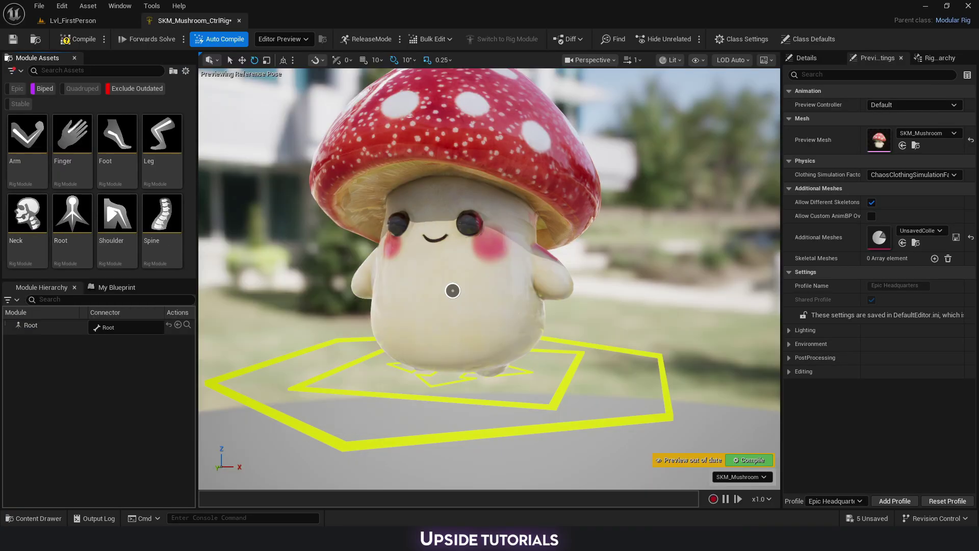
pyautogui.click(162, 229)
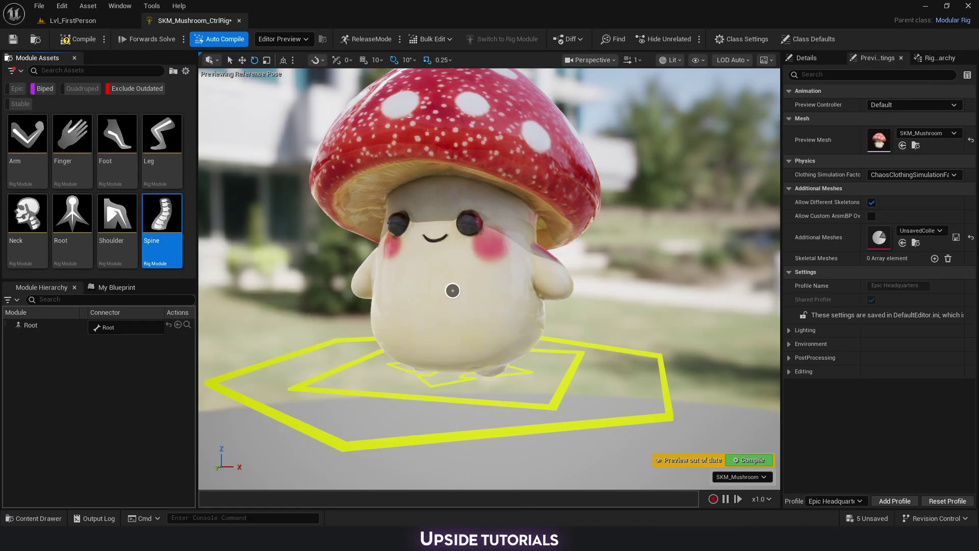
pyautogui.moveTo(452, 290); pyautogui.dragTo(452, 290)
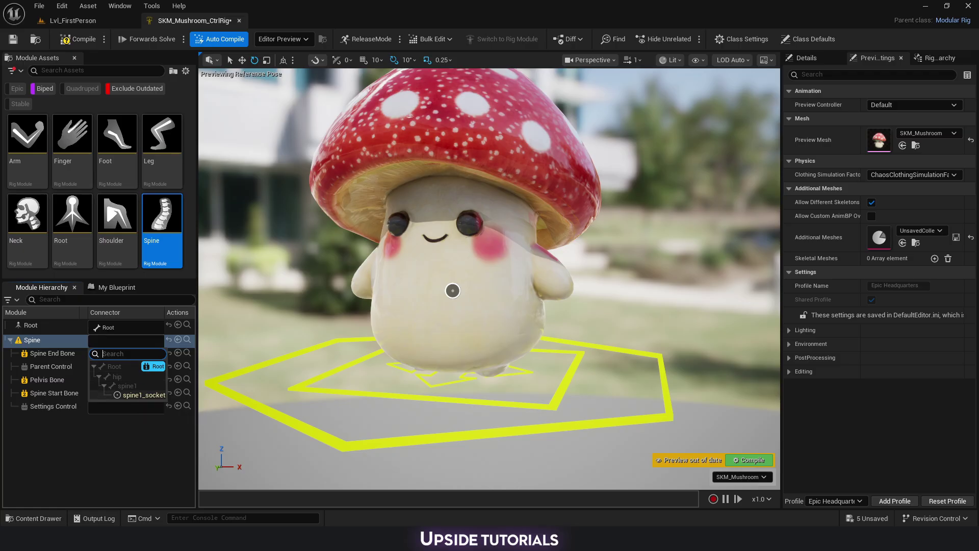
pyautogui.click(456, 367)
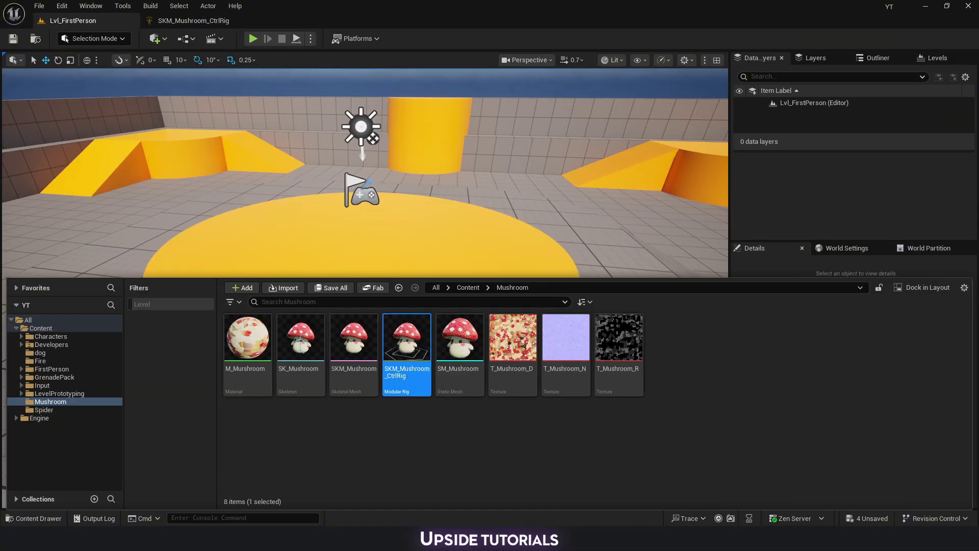
# Step: Place the rigged mushroom in the level and bake its Sequencer keys into an animation sequence
pyautogui.moveTo(407, 347); pyautogui.dragTo(313, 319)
pyautogui.scroll(5, 445, 196)
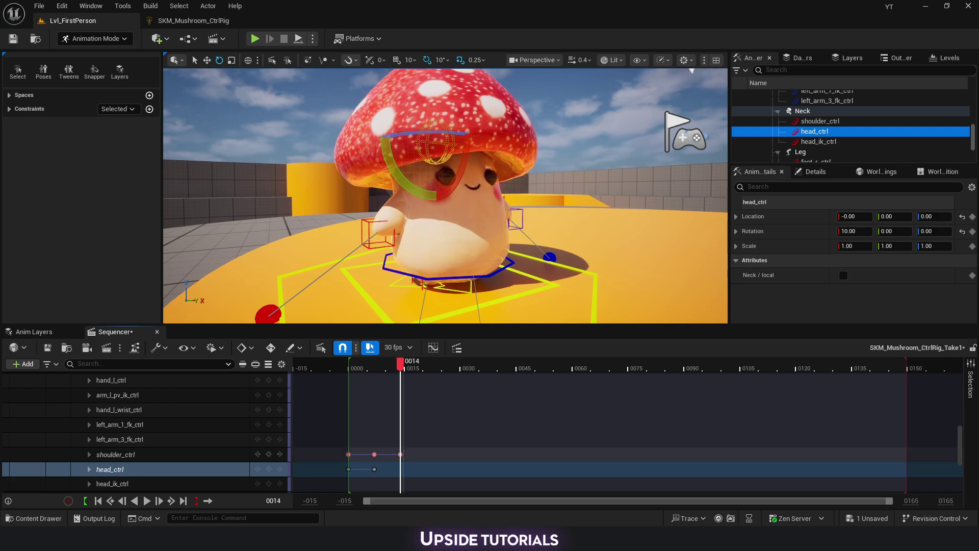
pyautogui.rightClick(110, 378)
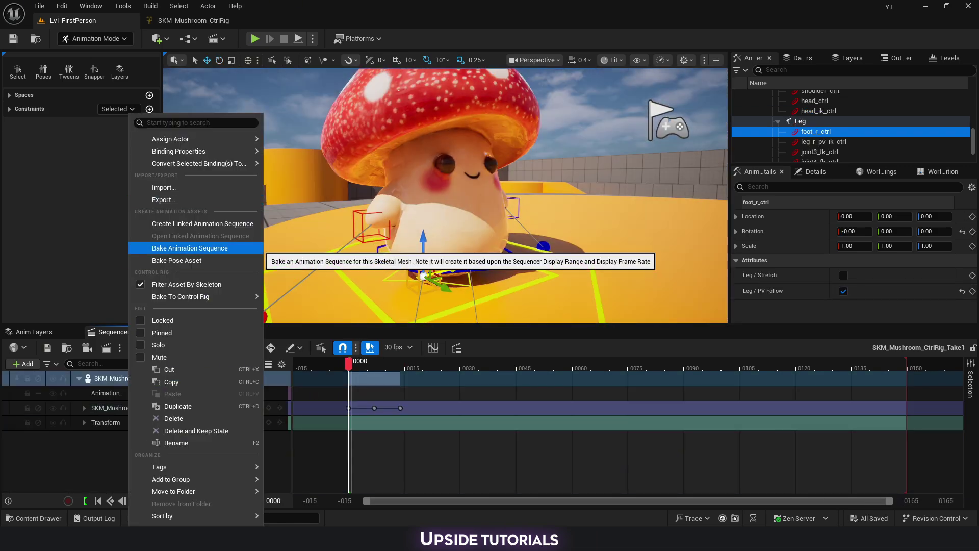
pyautogui.click(189, 248)
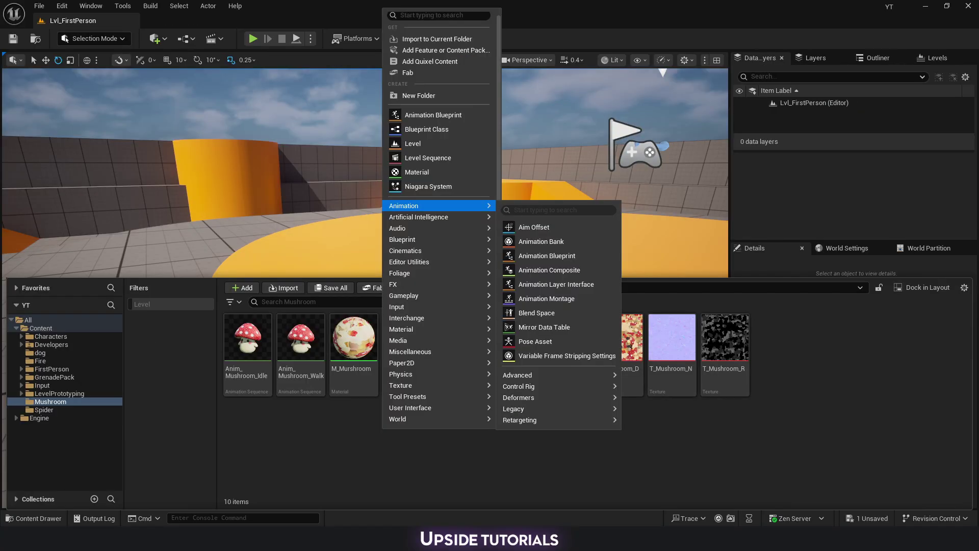
# Step: Build 1D blend space BS_Mushroom with Anim_Mushroom_Idle at 0 and Anim_Mushroom_Walk at 25, then save
pyautogui.moveTo(540, 420)
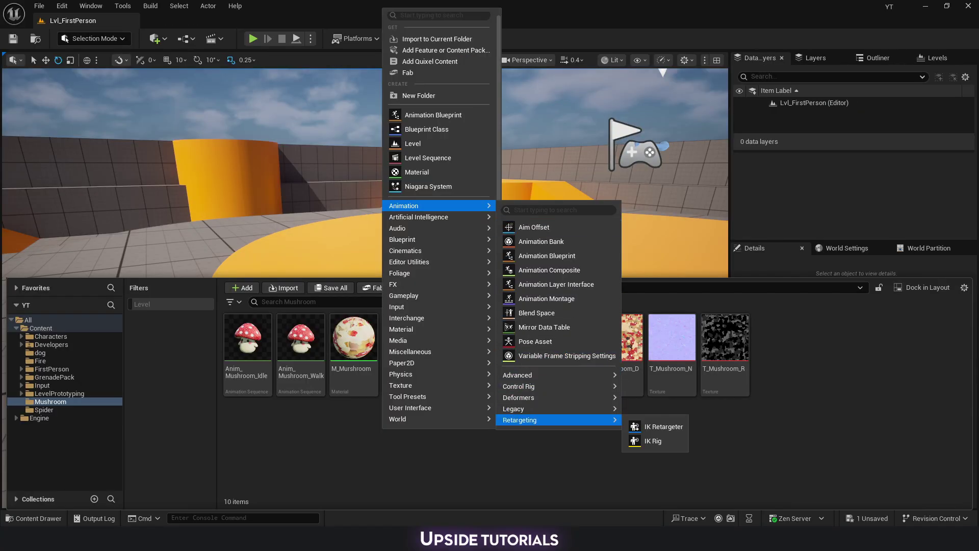
pyautogui.click(663, 430)
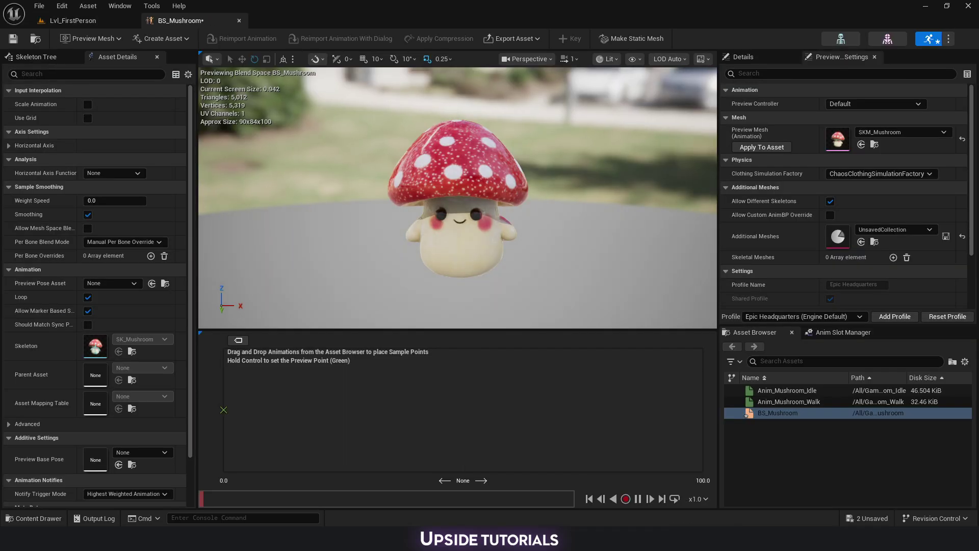
pyautogui.moveTo(785, 390); pyautogui.dragTo(223, 410)
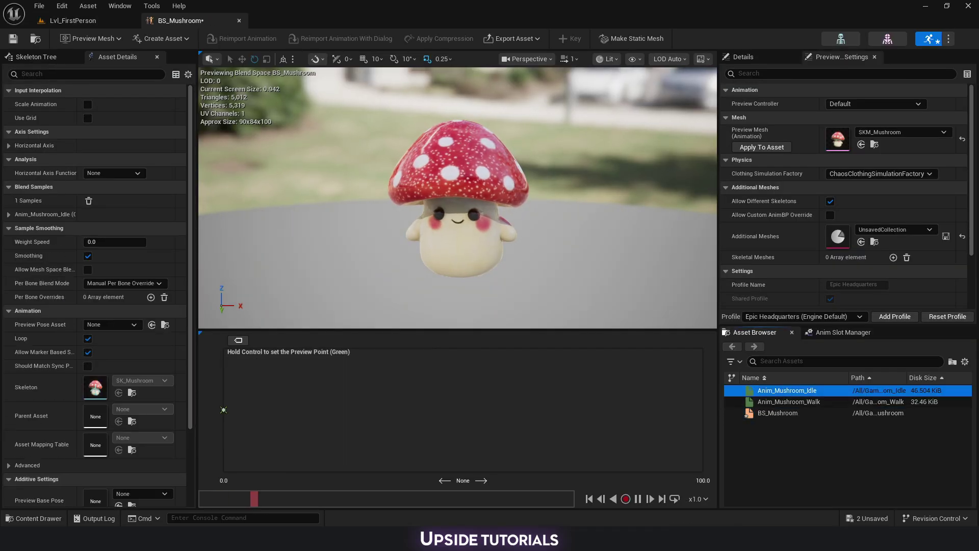
pyautogui.click(224, 410)
pyautogui.moveTo(789, 401); pyautogui.dragTo(342, 410)
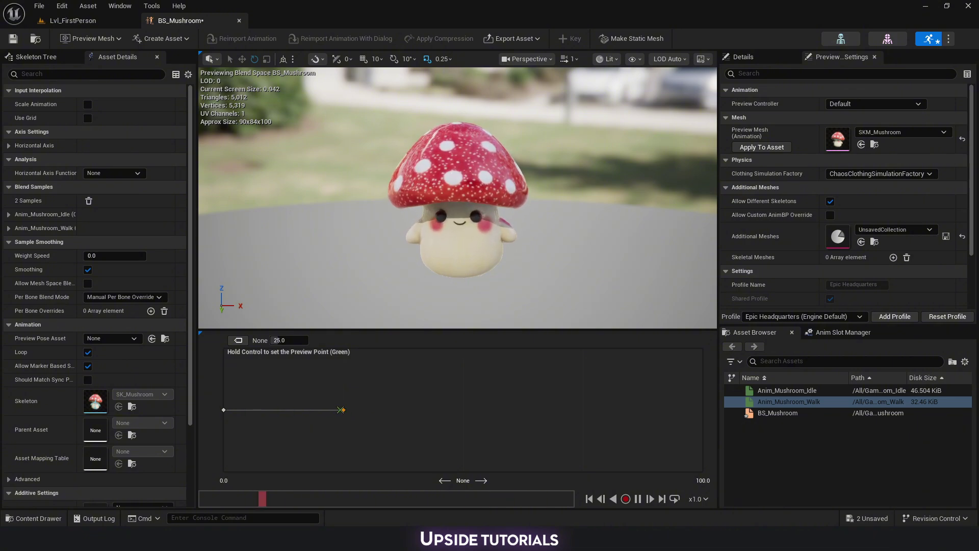
pyautogui.hotkey('ctrl', 'space')
pyautogui.rightClick(405, 479)
# Step: Create Animation Blueprint ABP_Mushroom using the SK_Mushroom skeleton
pyautogui.click(458, 158)
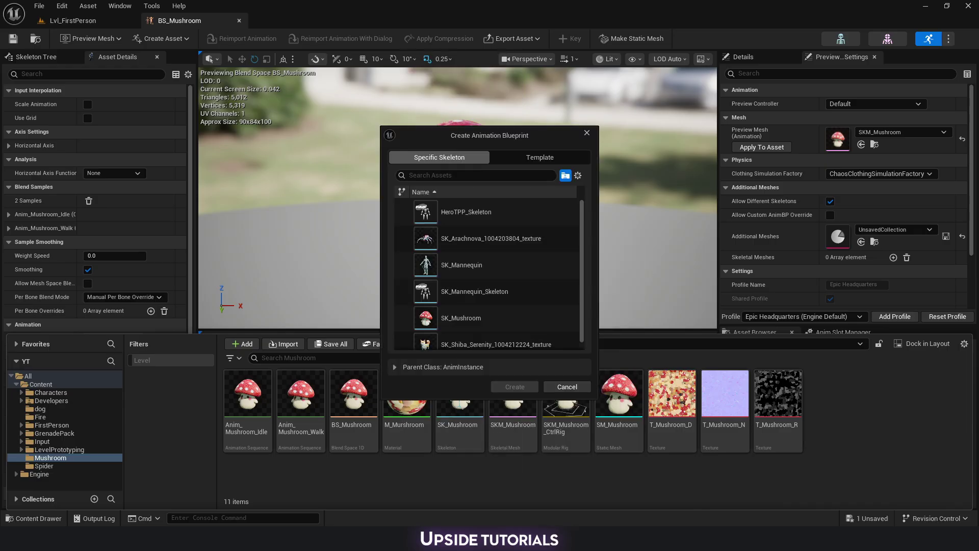
pyautogui.click(461, 317)
pyautogui.click(515, 386)
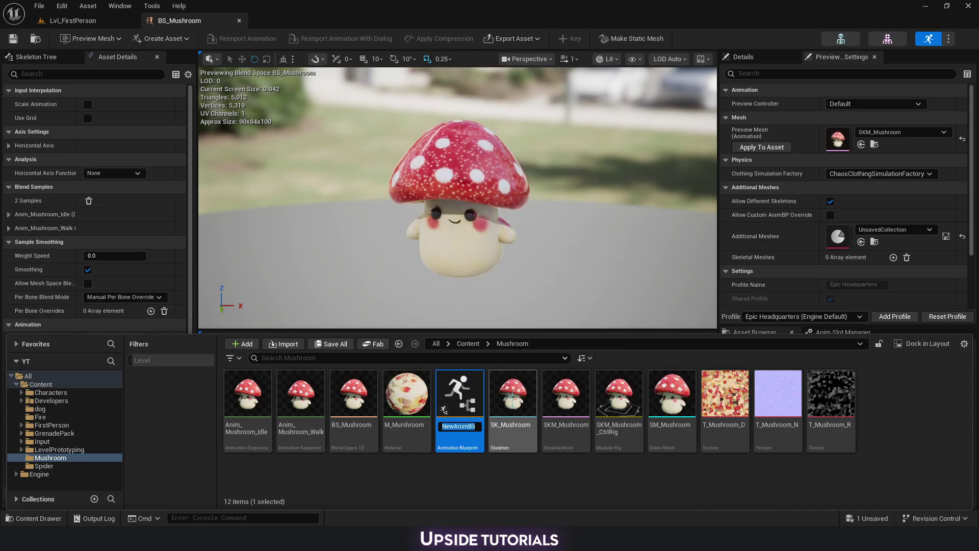
pyautogui.write('BP_Mushroom')
pyautogui.press('Return')
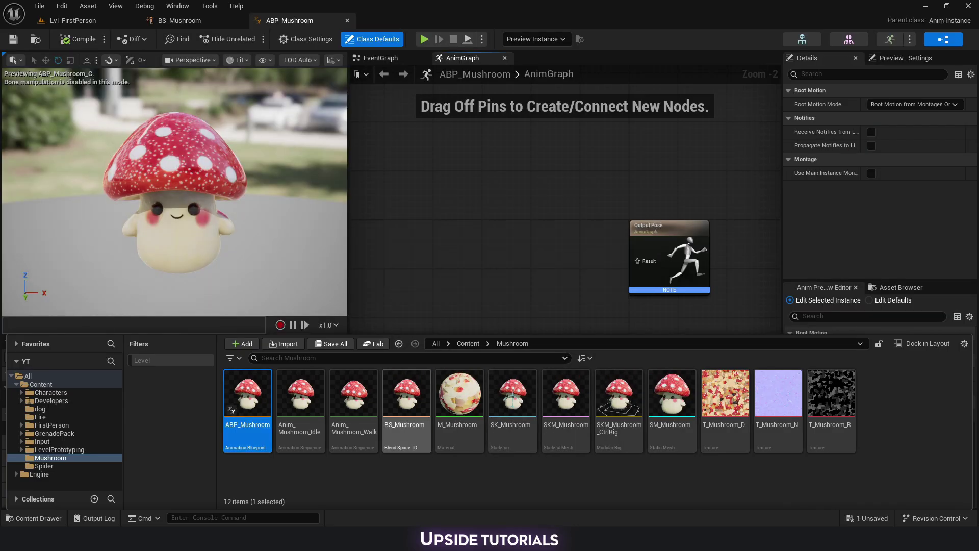
# Step: Add BS_Mushroom as a blend space player in the AnimGraph, compile, and edit the Speed variable's default
pyautogui.moveTo(407, 398); pyautogui.dragTo(571, 275)
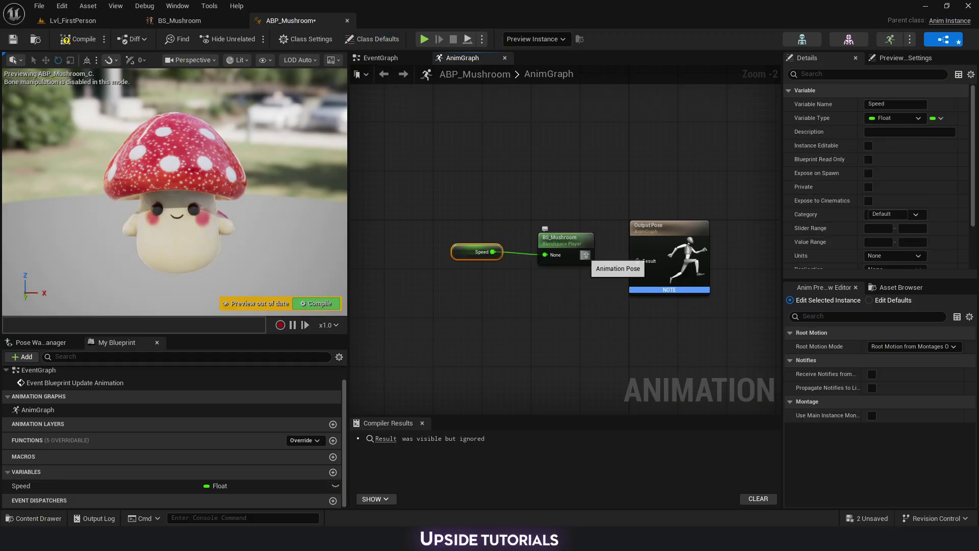
pyautogui.keyDown('shift'); pyautogui.click(561, 239); pyautogui.keyUp('shift')
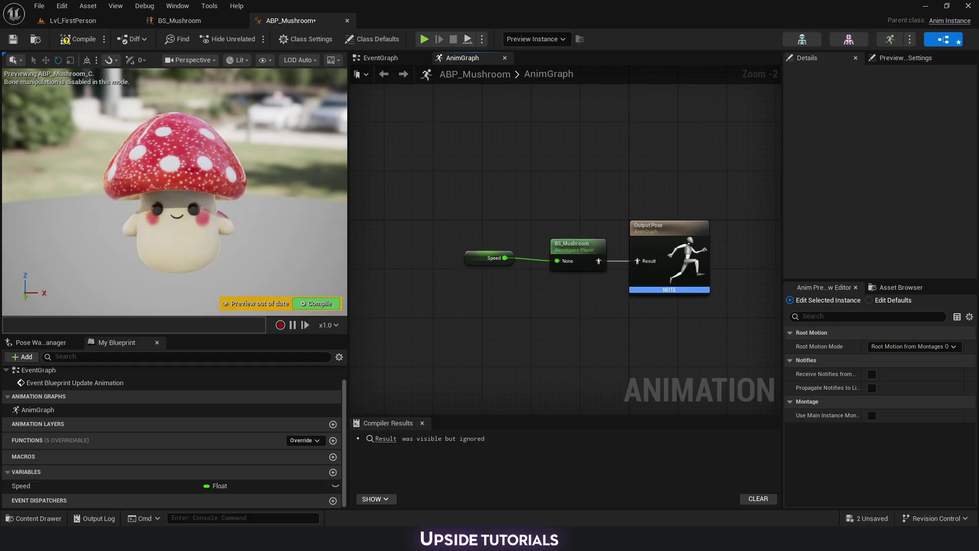
pyautogui.press('F7')
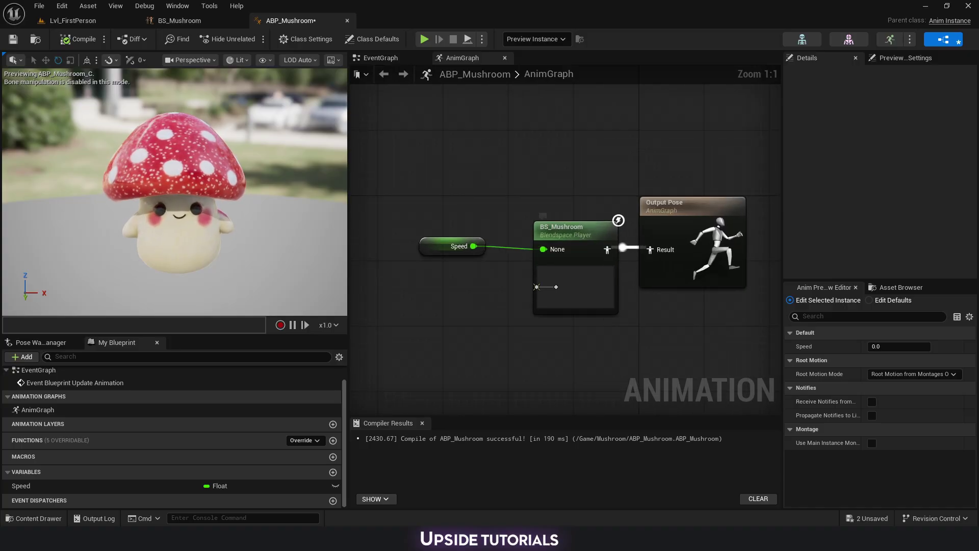
pyautogui.click(452, 246)
pyautogui.scroll(-2, 875, 177)
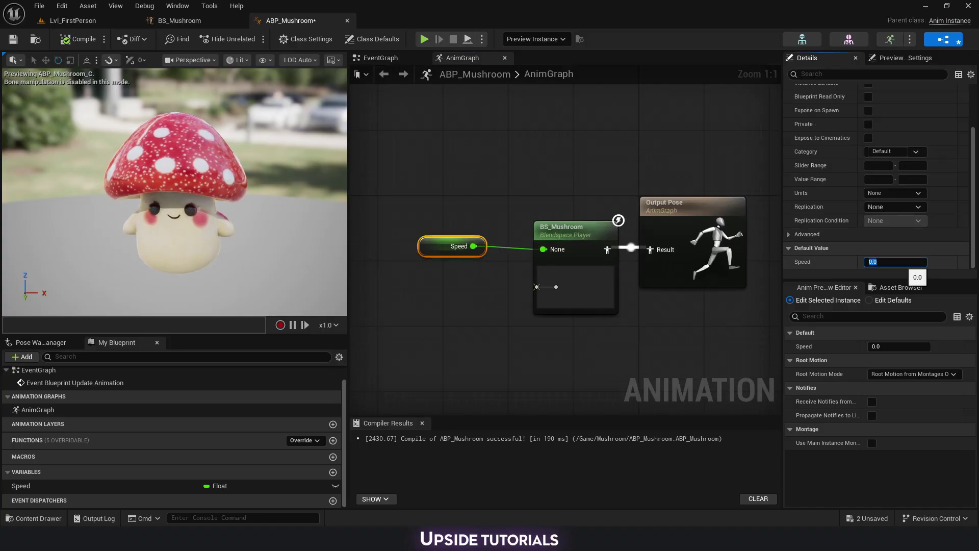